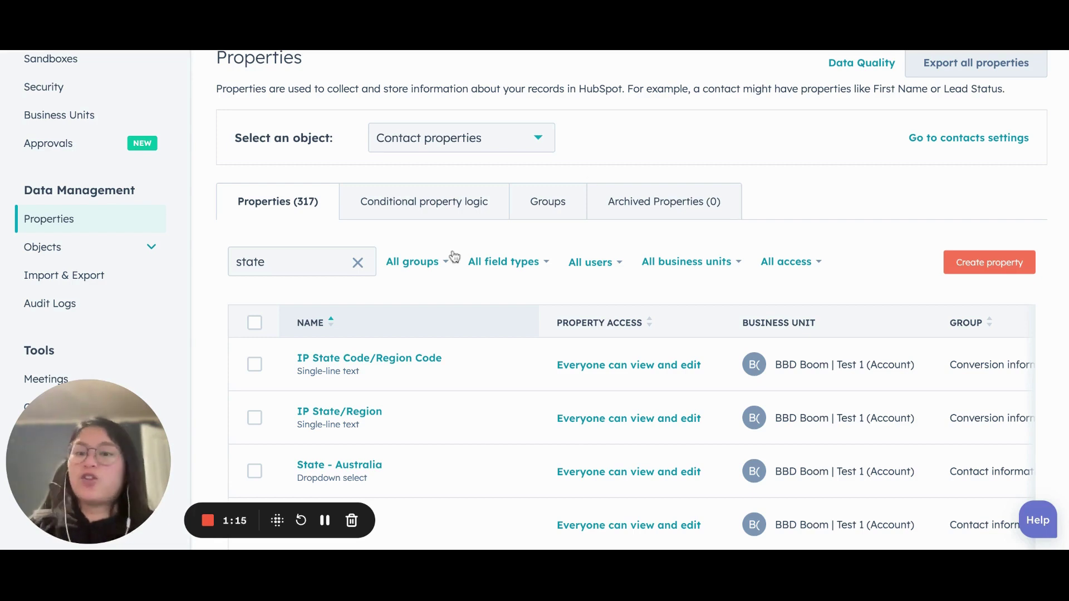
double_click(308, 265)
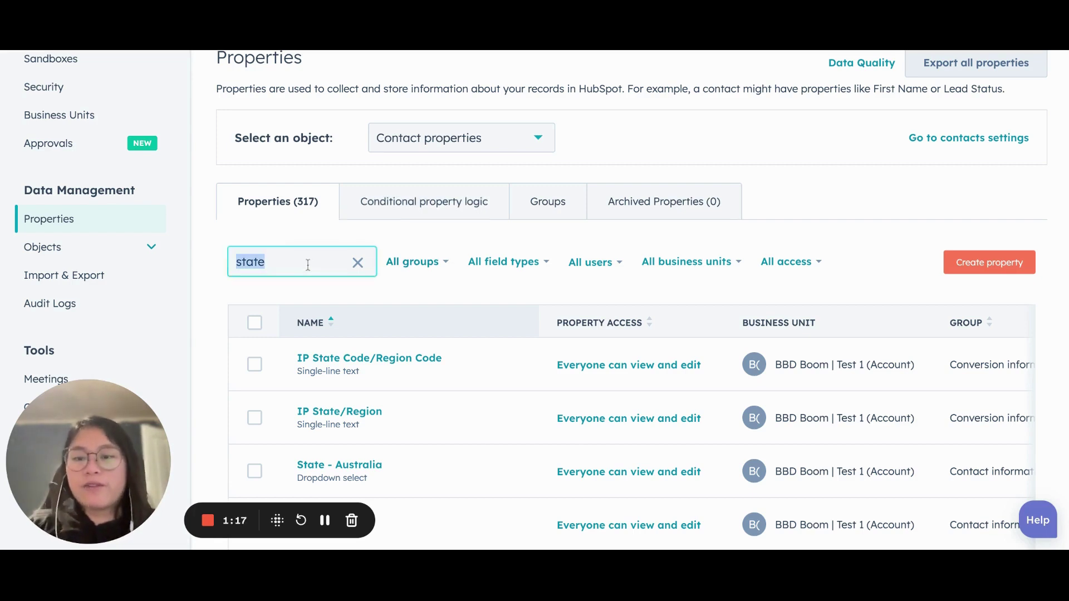
type("c")
key("BackSpace")
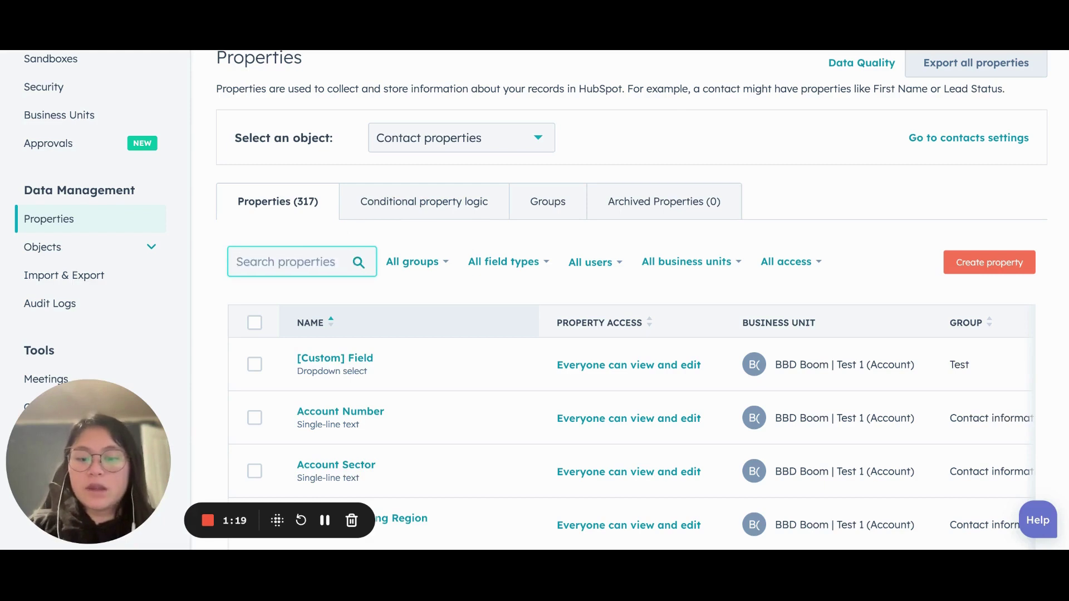
type("soun")
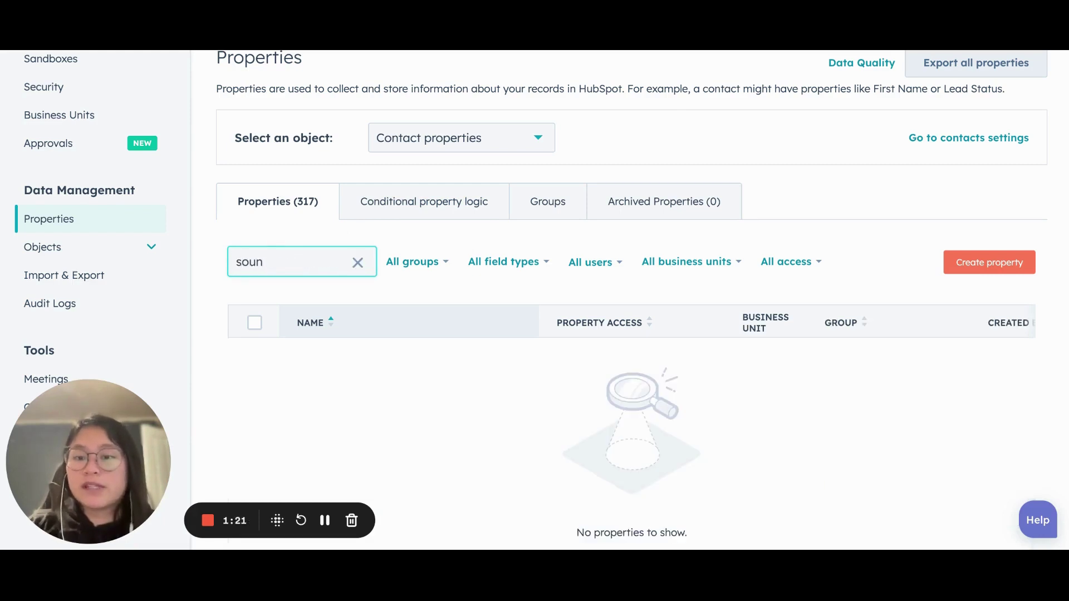
key("ctrl+a")
type("count")
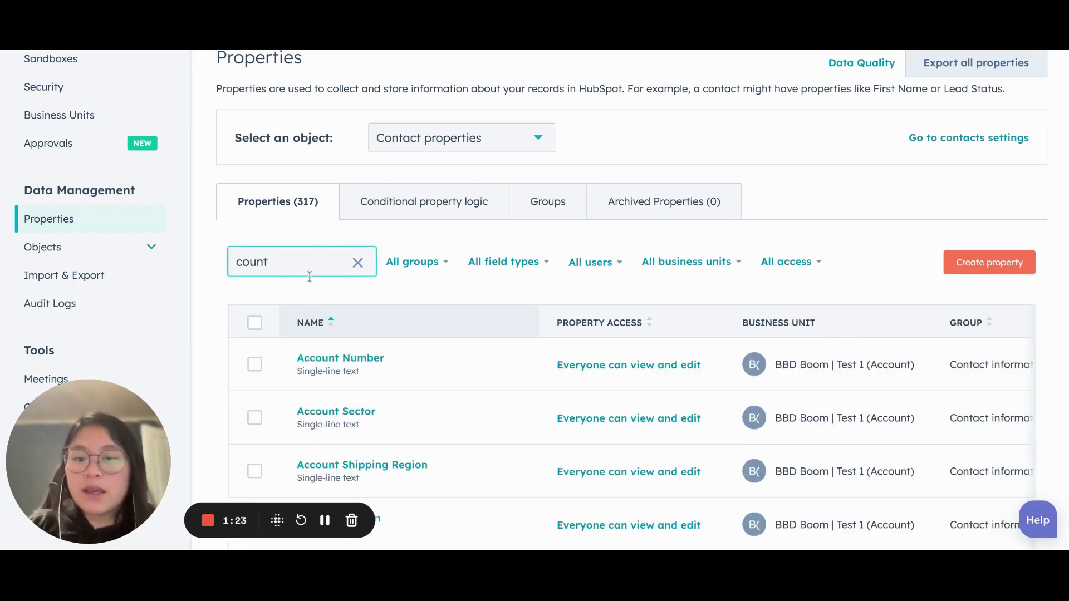
type("ry")
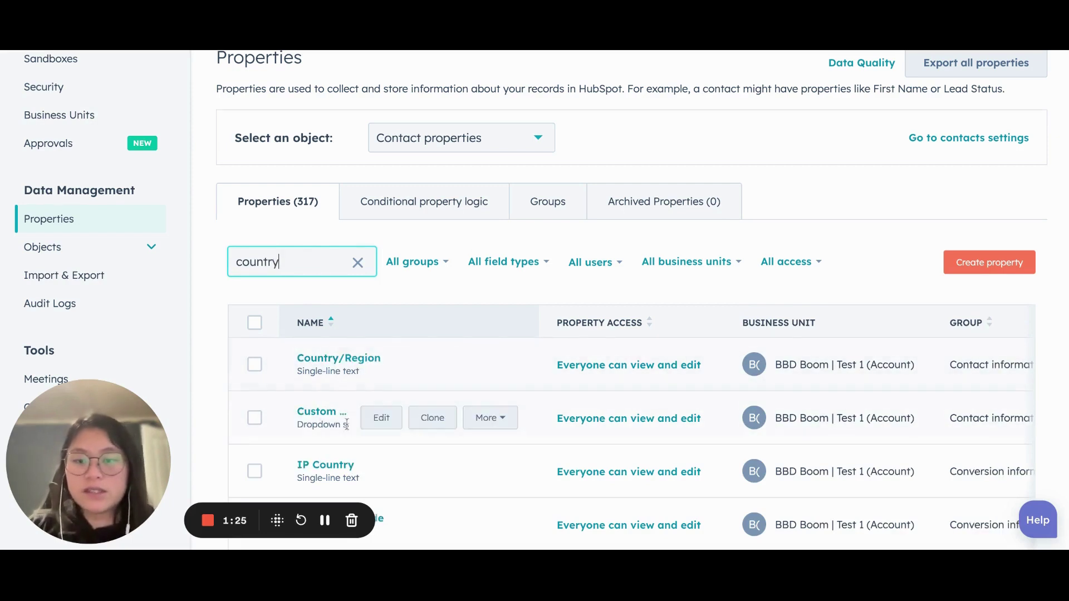
double_click(305, 250)
type("state")
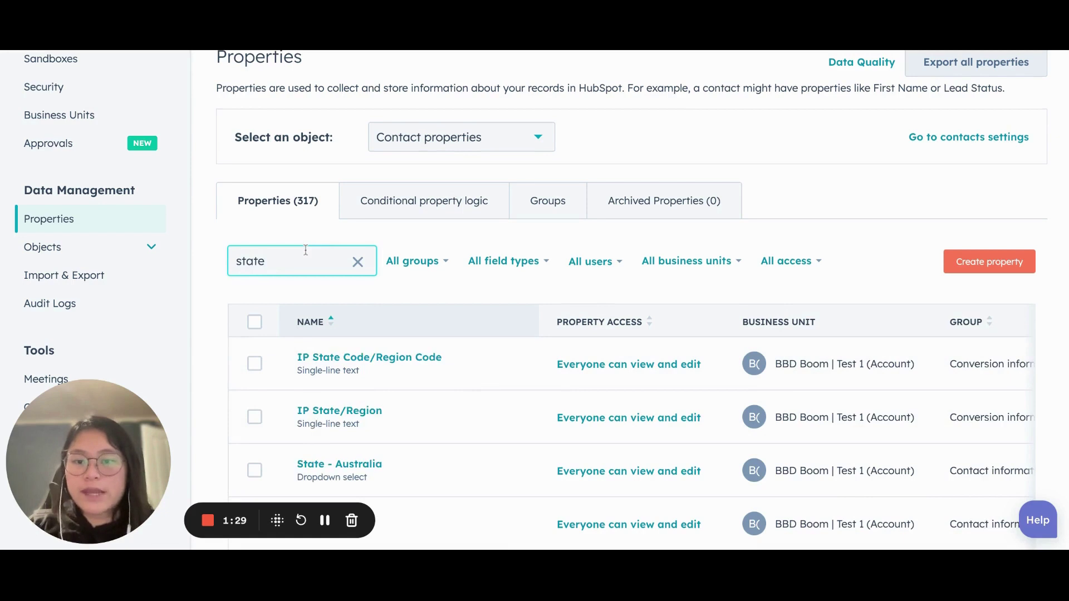
Create a new conditional property logic rule with the condition Custom Country equal to Australia
left_click(437, 210)
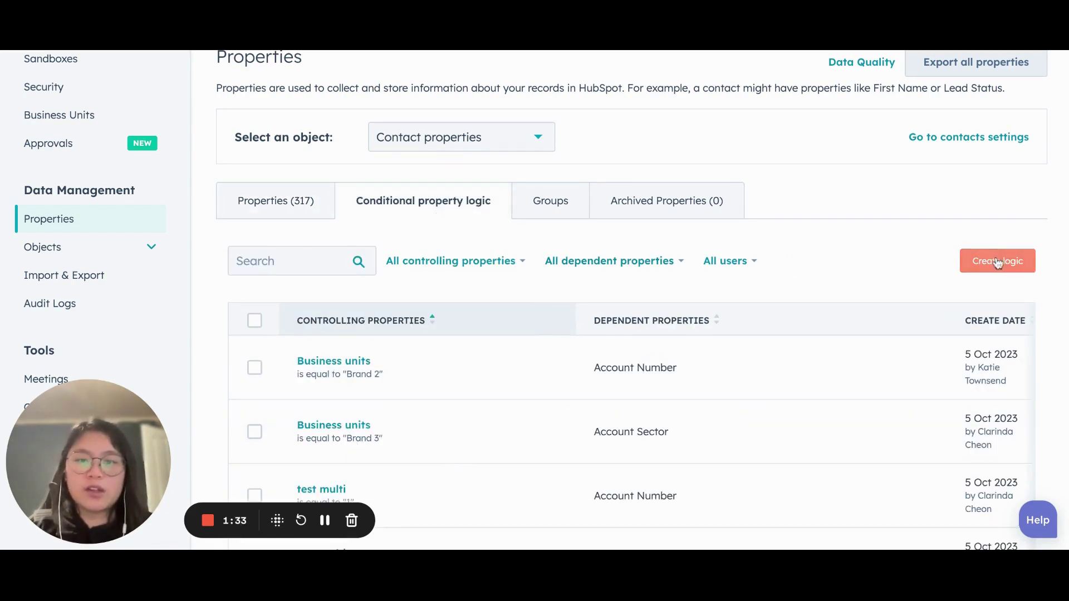
left_click(997, 263)
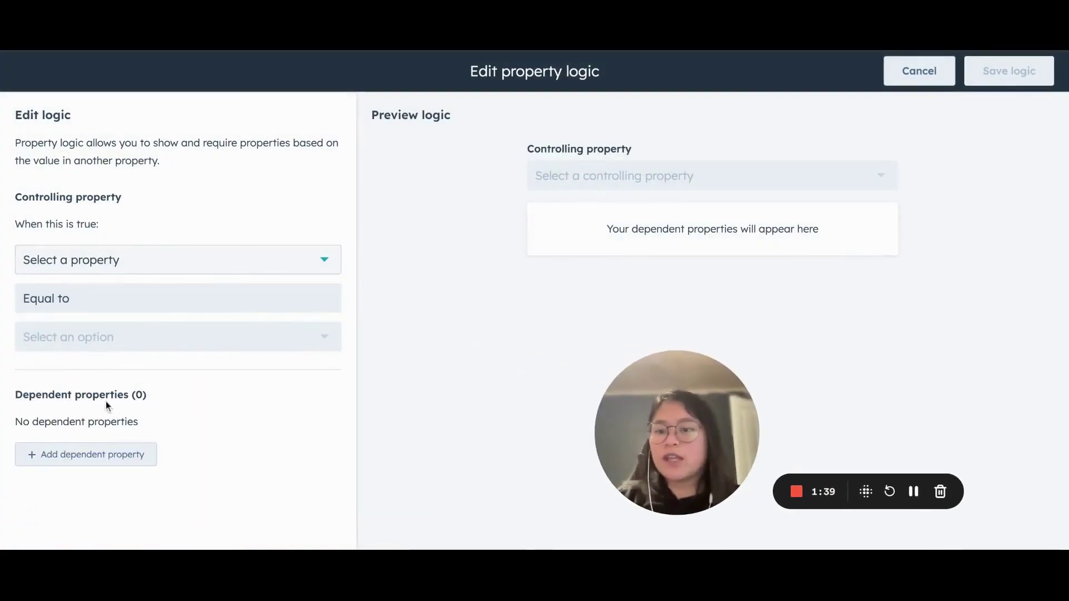
left_click(152, 259)
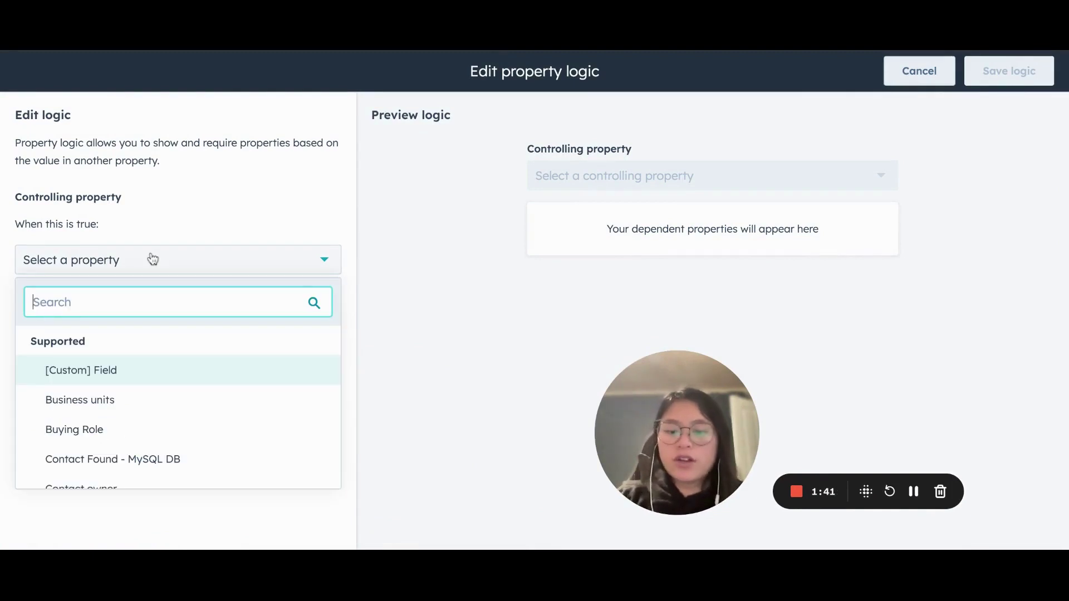
type("count")
left_click(98, 368)
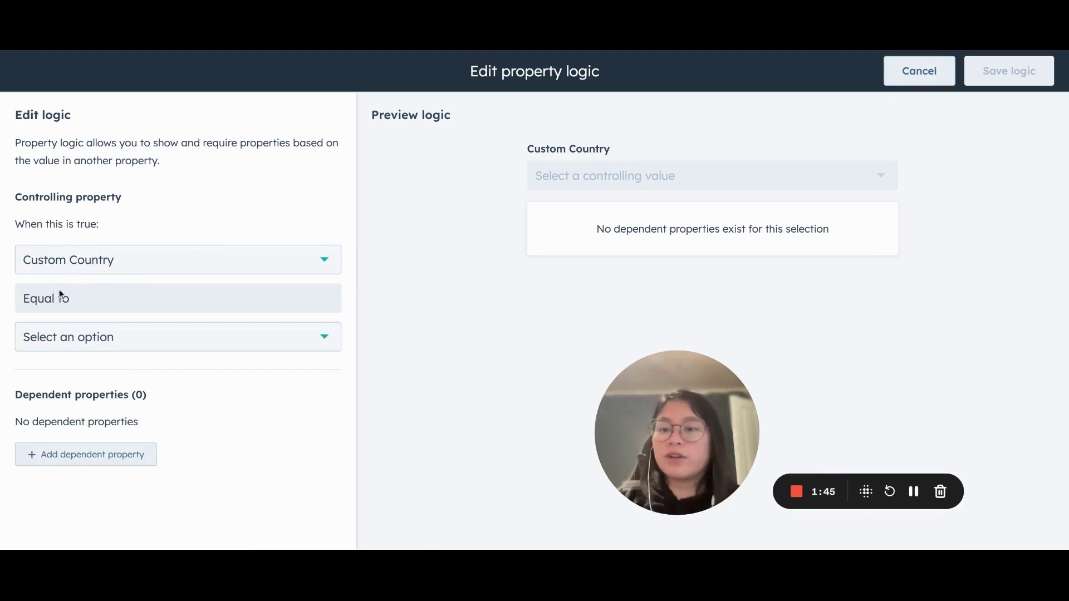
left_click(47, 337)
left_click(53, 438)
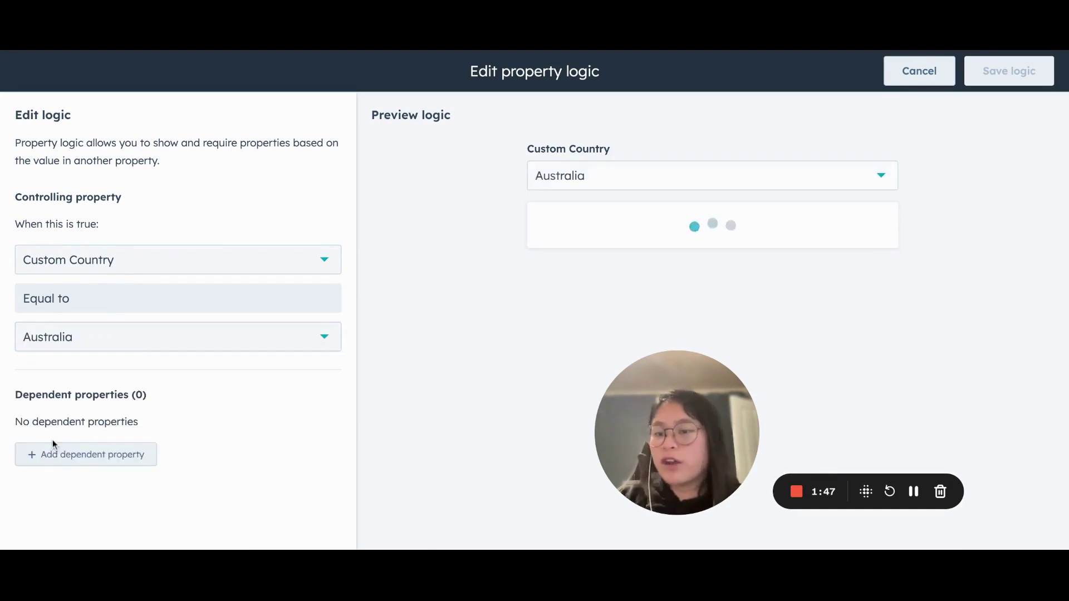
Add State - Australia as a required dependent property and save the logic rule
left_click(73, 462)
left_click(119, 463)
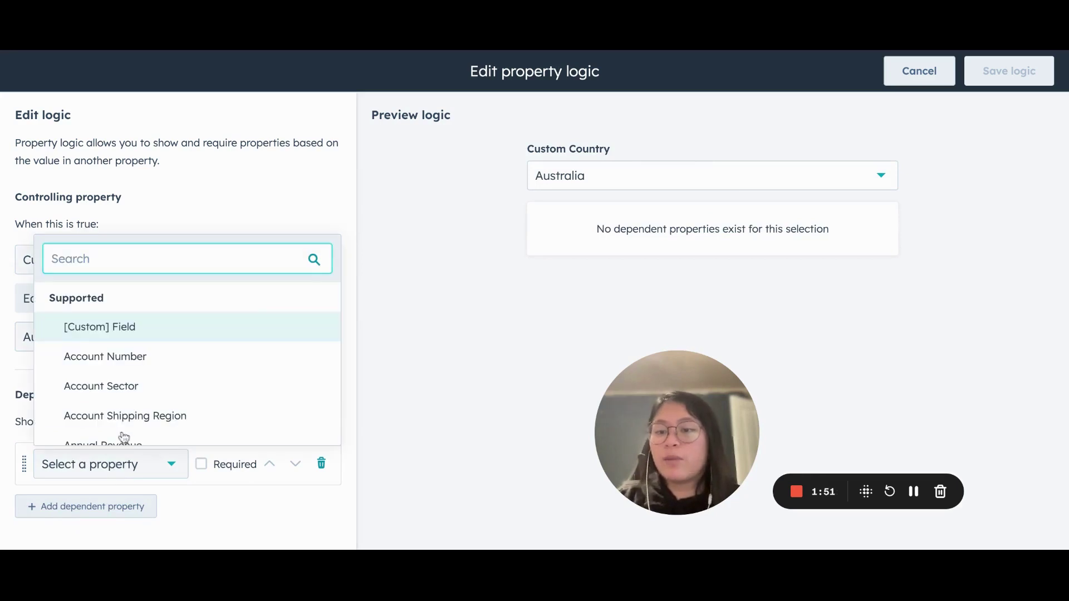
type("state")
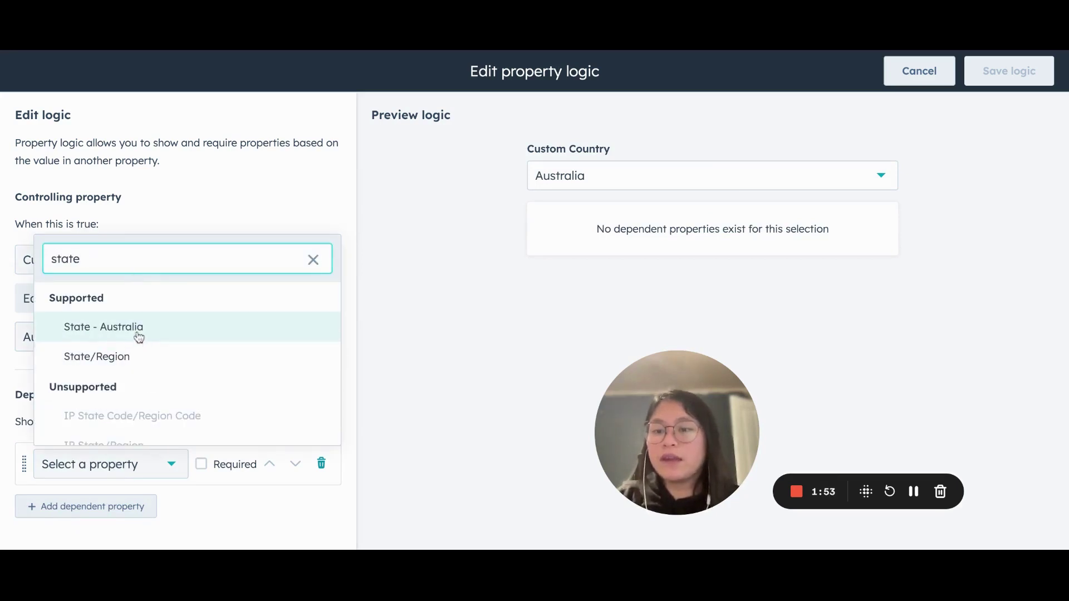
left_click(139, 336)
left_click(202, 466)
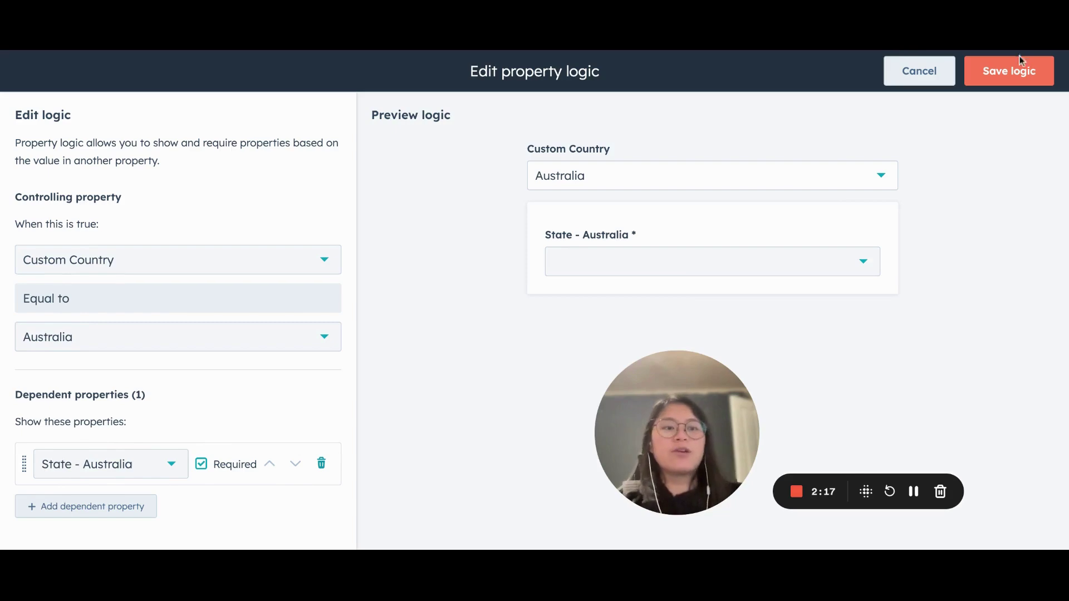
left_click(1016, 75)
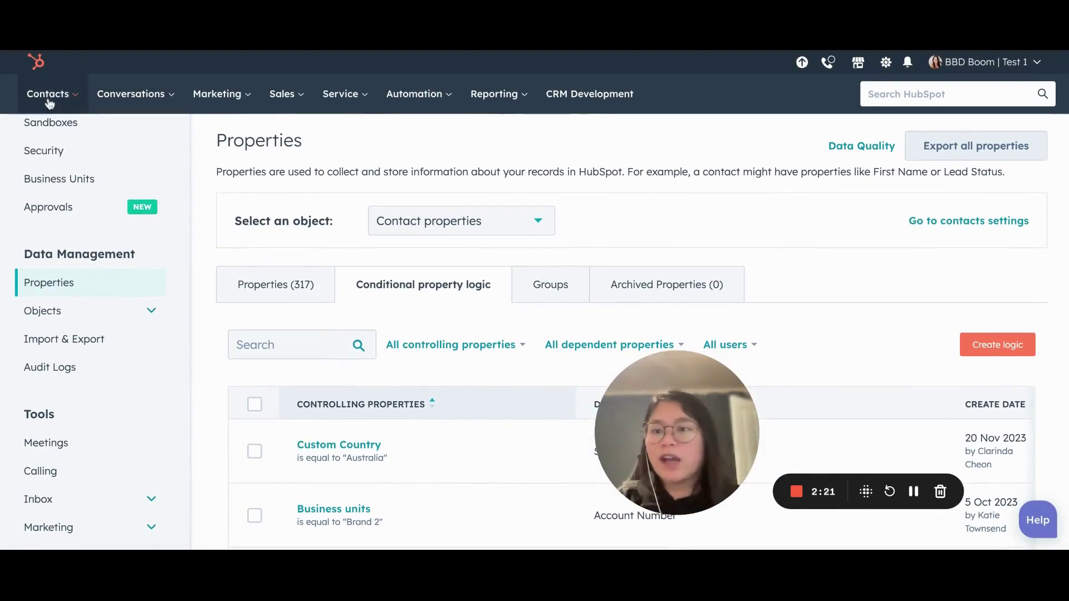
Go to the All contacts list and start creating a new contact
left_click(58, 99)
left_click(53, 138)
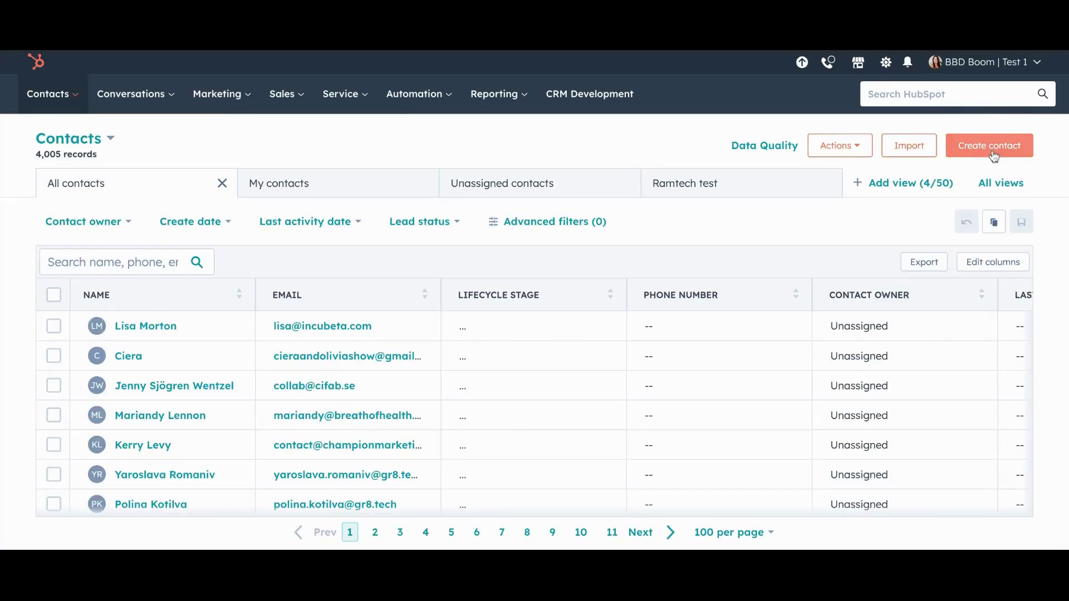
left_click(992, 153)
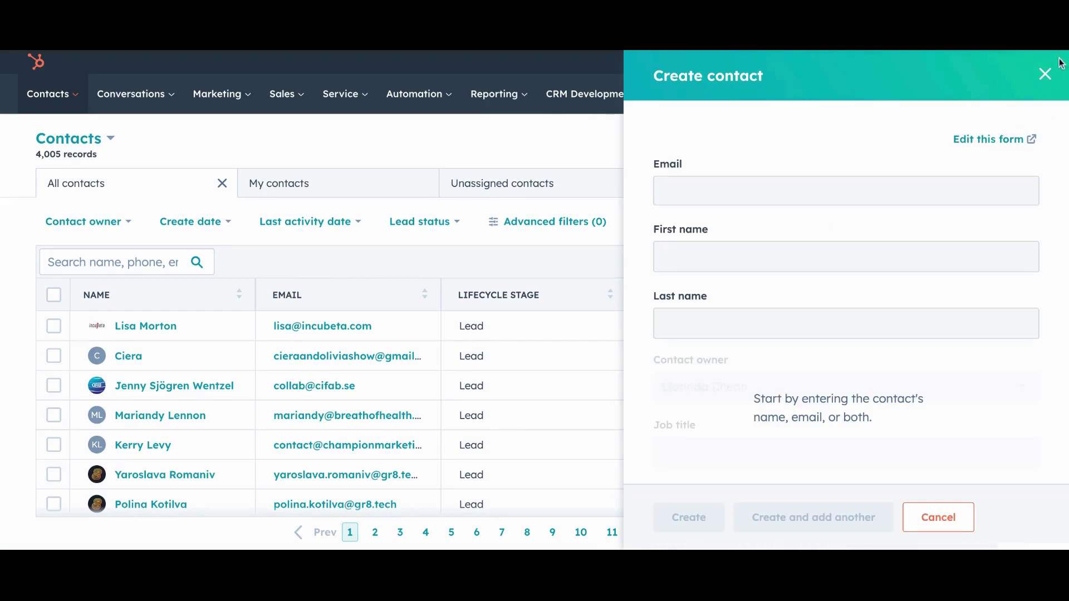
Enter a partial email, erase it, and close the form without creating the contact
left_click(776, 198)
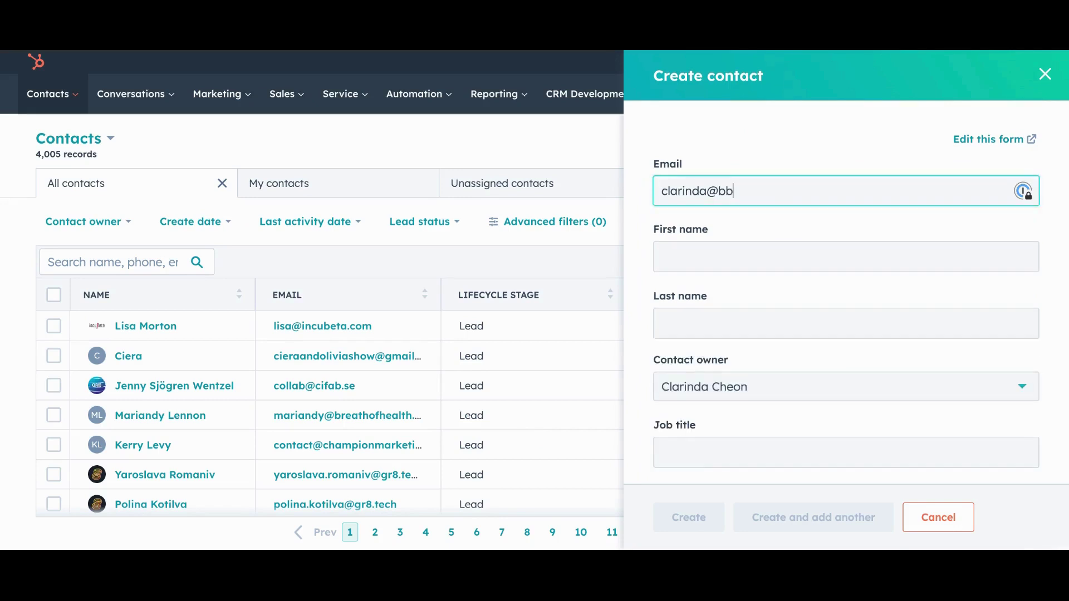
key("ctrl+BackSpace")
key("ctrl+a")
left_click(1044, 74)
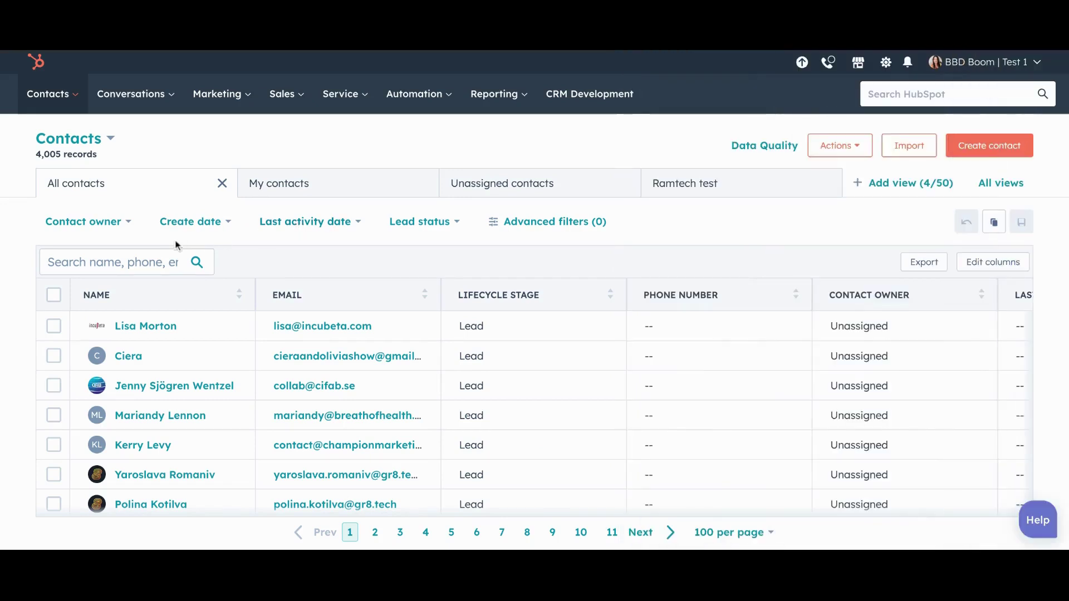
Search contacts by the test contact's first name, open the record, and view all properties
left_click(161, 258)
type("clarinda")
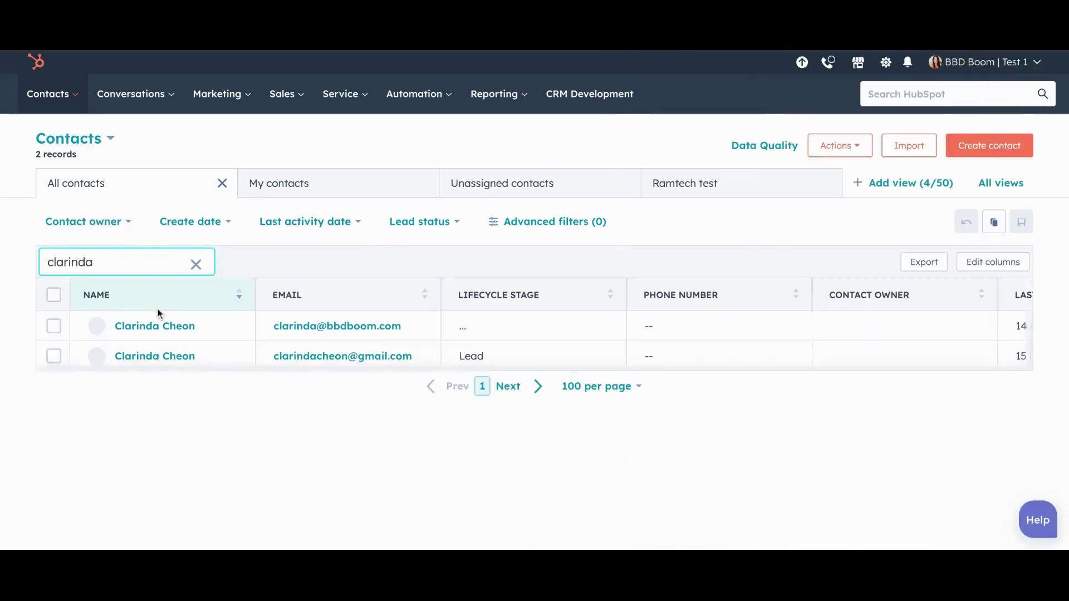
left_click(145, 327)
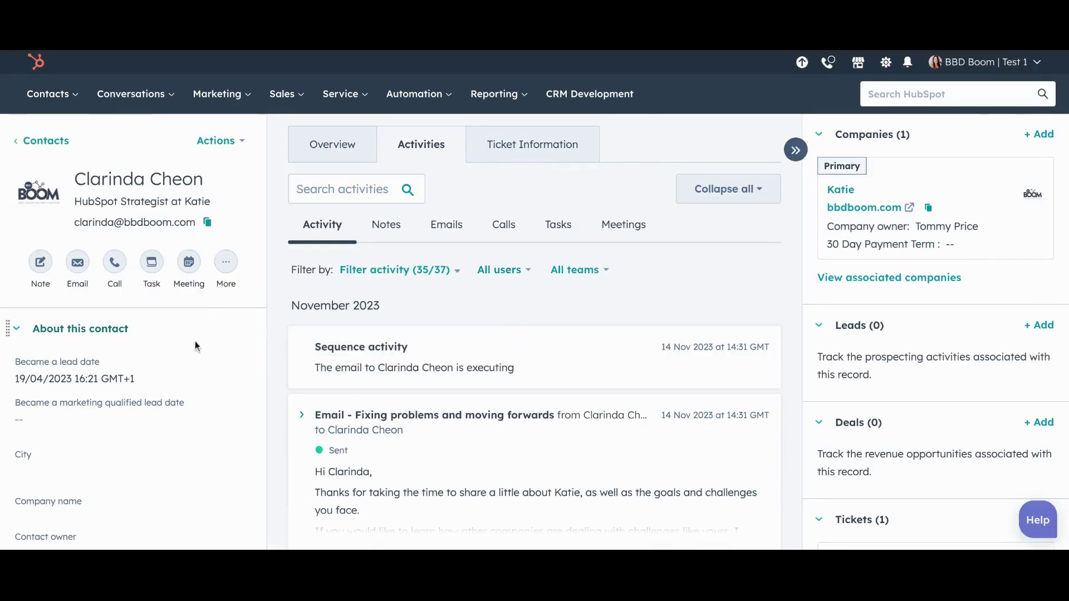
scroll(195, 342, "down", 1)
scroll(194, 342, "down", 5)
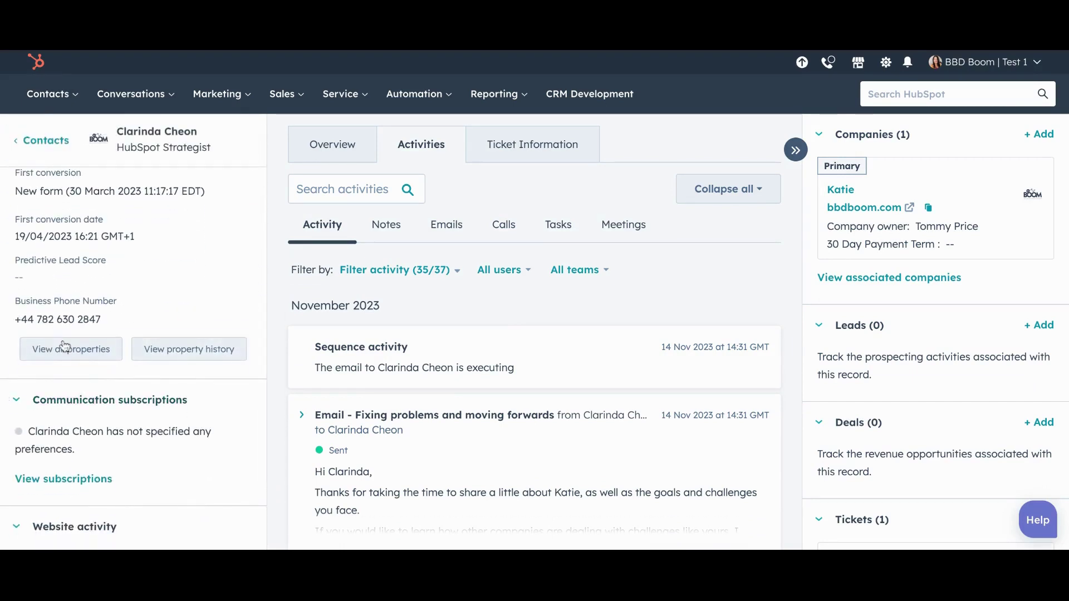
left_click(64, 350)
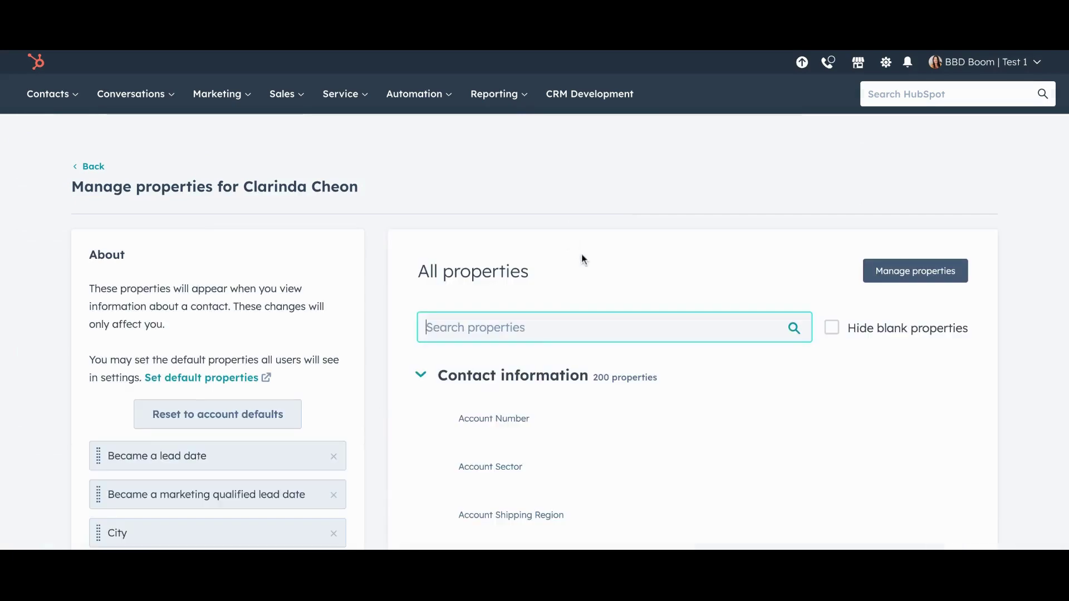
Search the properties for 'custom c' and set Custom Country to Australia
type("custom c")
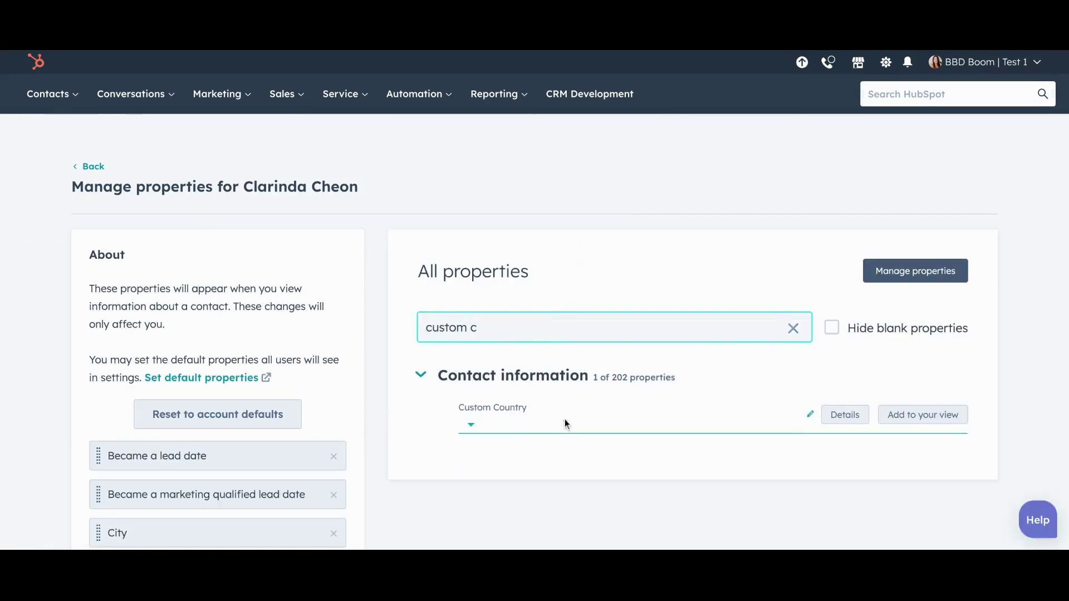
scroll(534, 429, "down", 1)
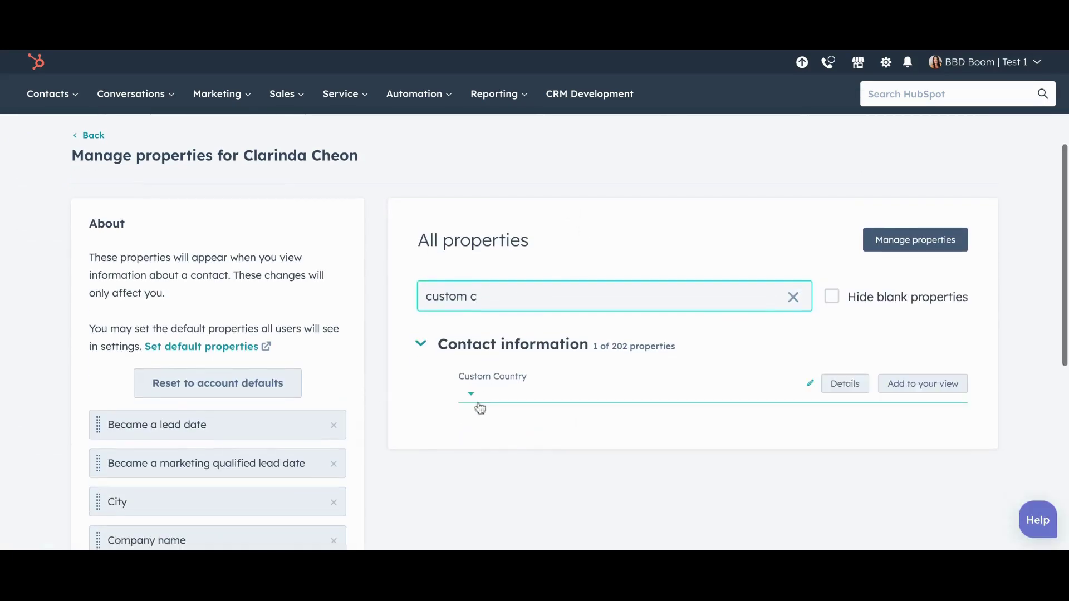
left_click(472, 394)
left_click(520, 515)
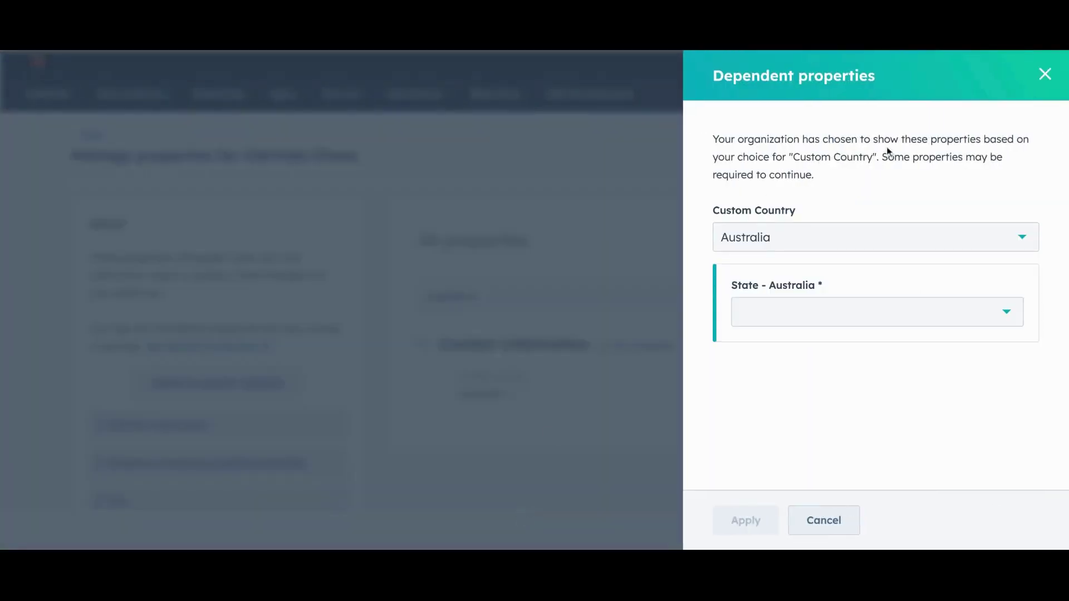
Choose New South Wales for the required State - Australia and apply both values
left_click(813, 311)
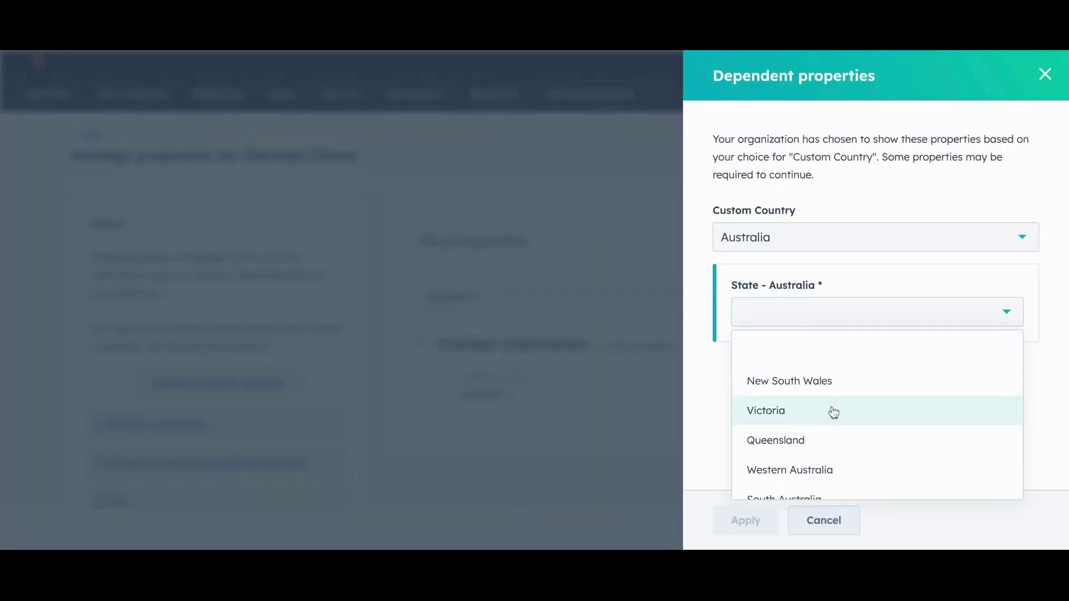
scroll(831, 412, "down", 1)
left_click(831, 367)
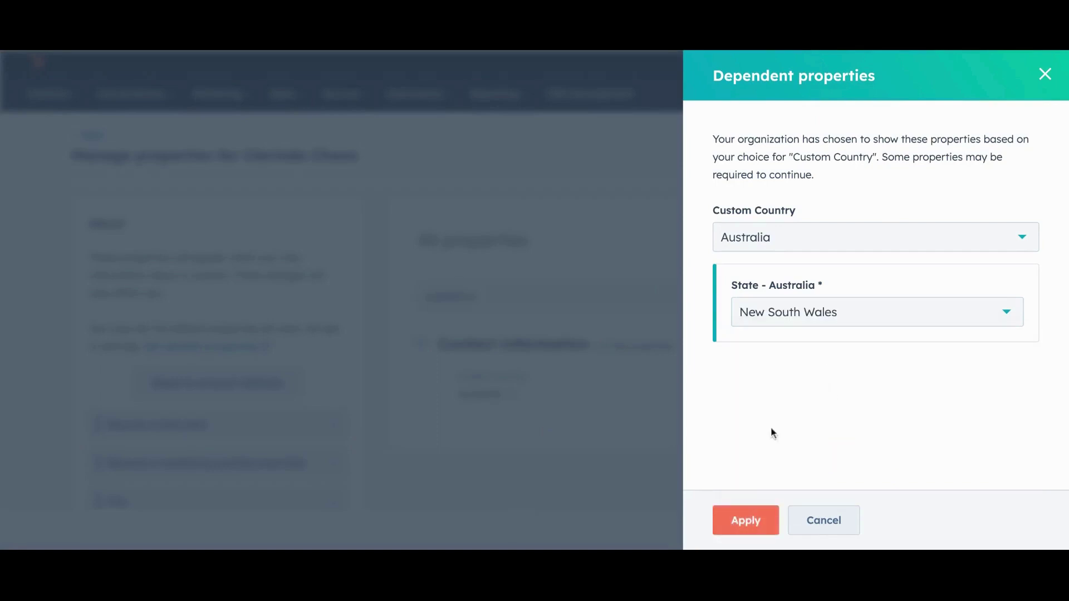
left_click(747, 520)
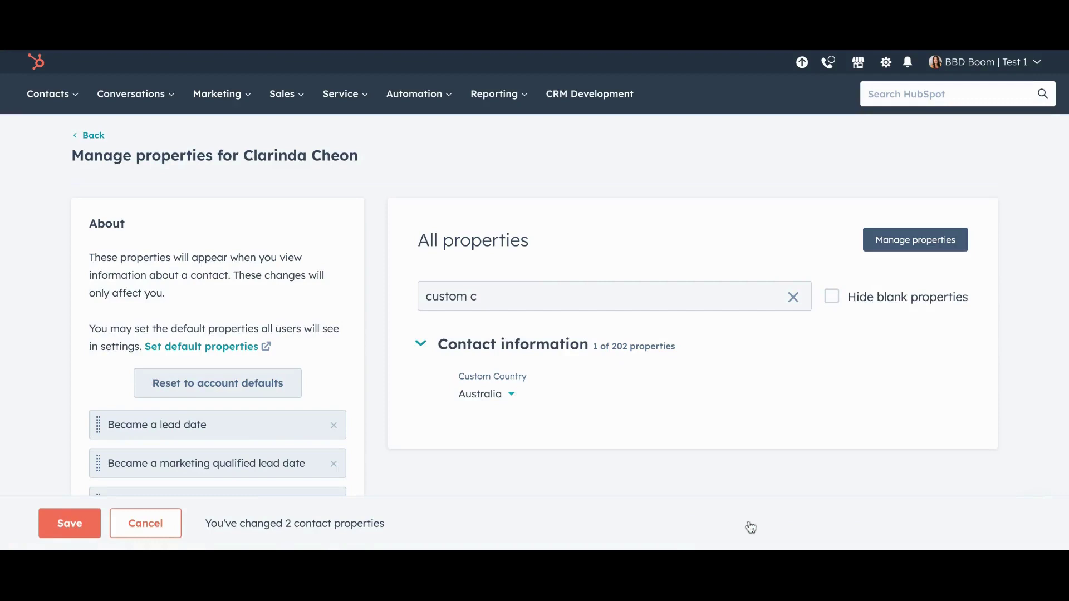
Save the two changed contact properties, then open and close the account menu
left_click(68, 523)
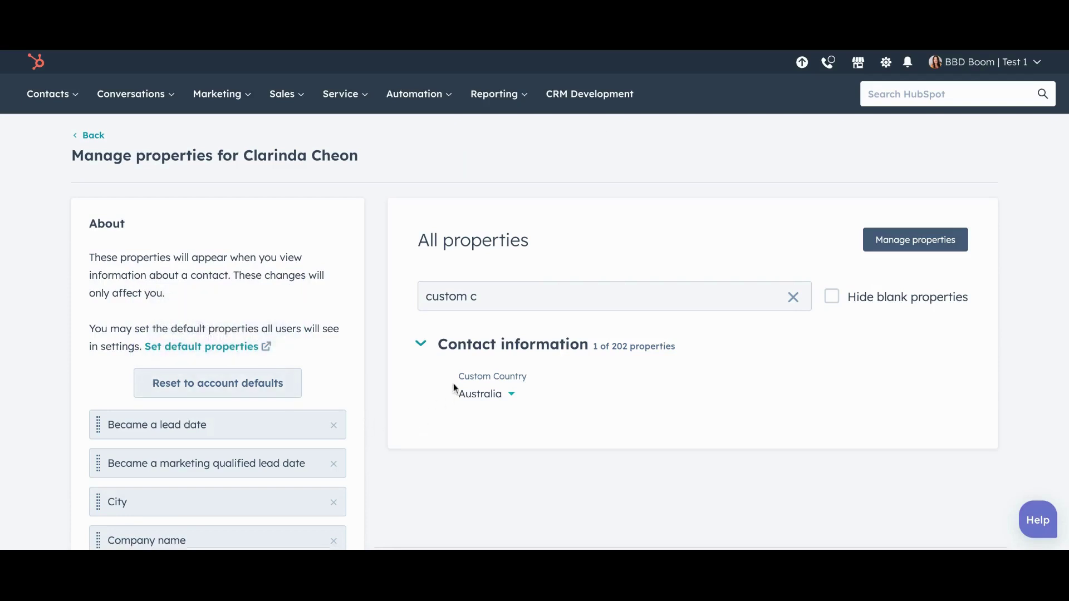
mouse_move(553, 391)
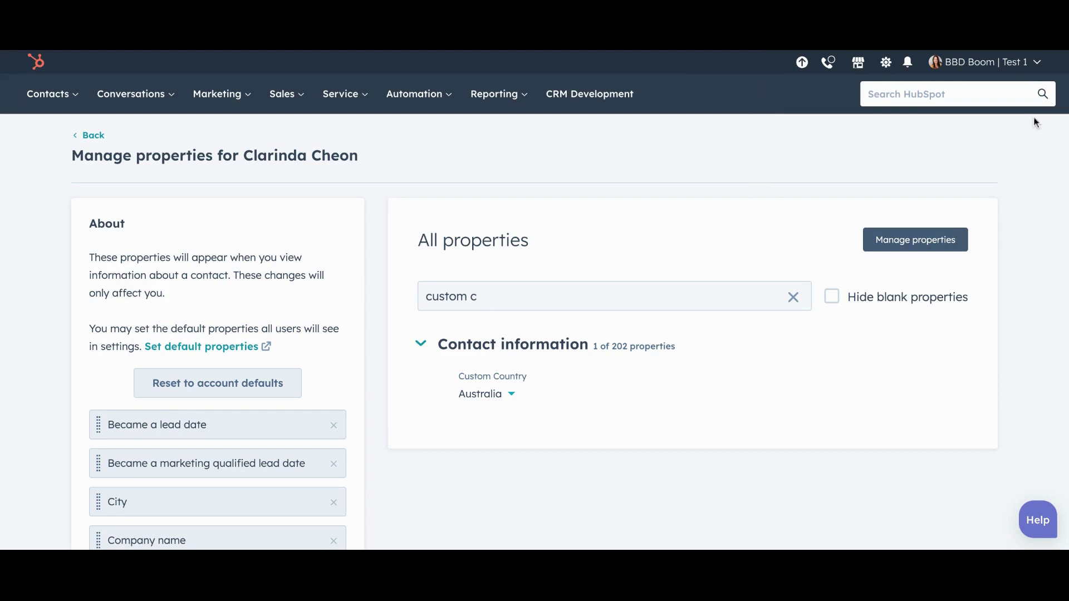
left_click(1036, 64)
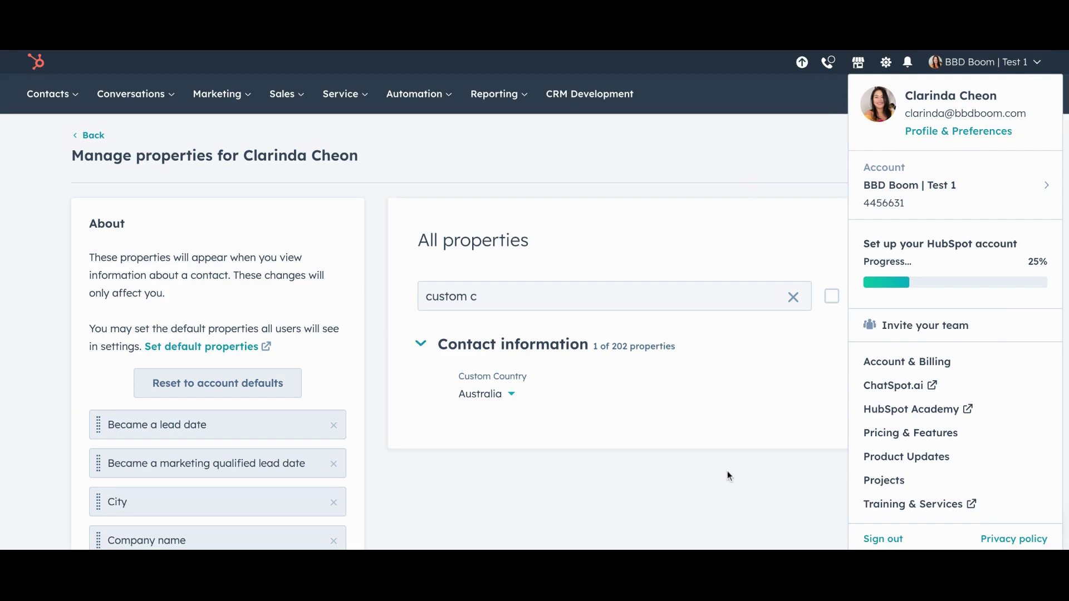
left_click(702, 458)
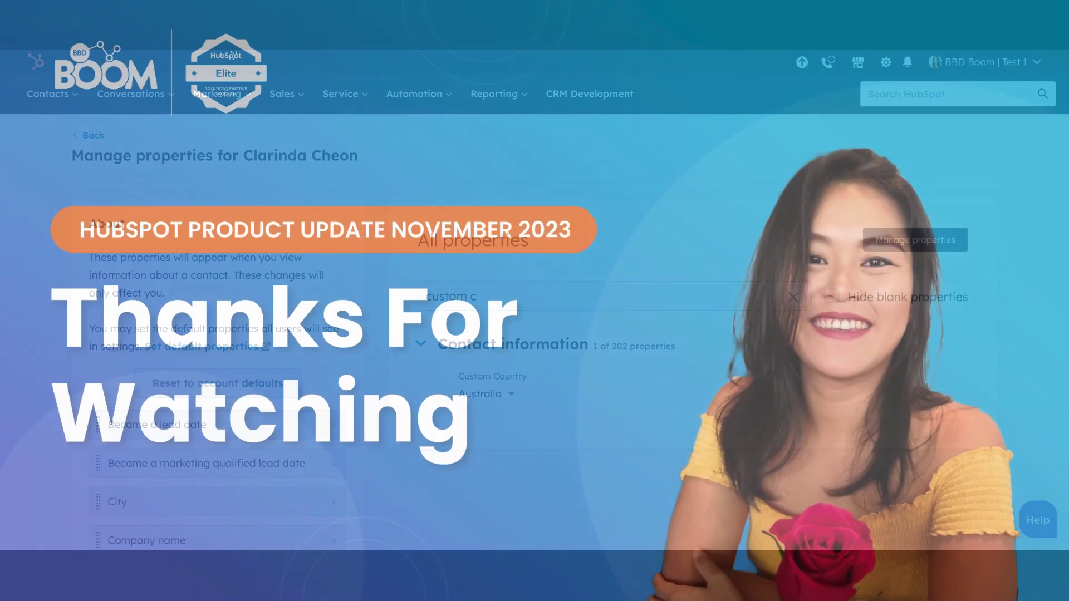